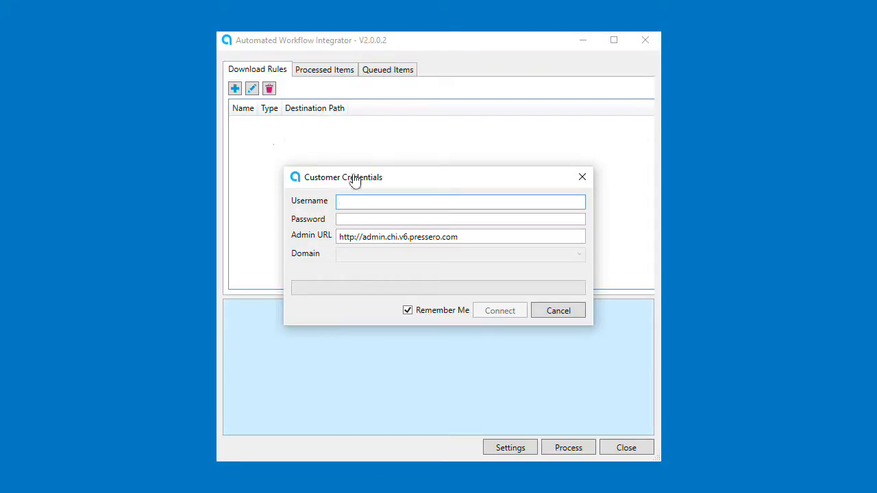
Enter the admin account username and password in the login fields
key(Tab)
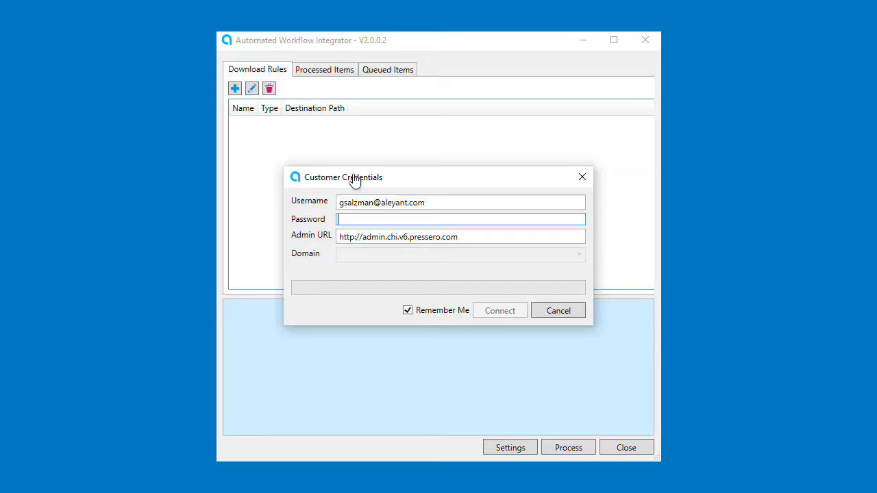
text(**********)
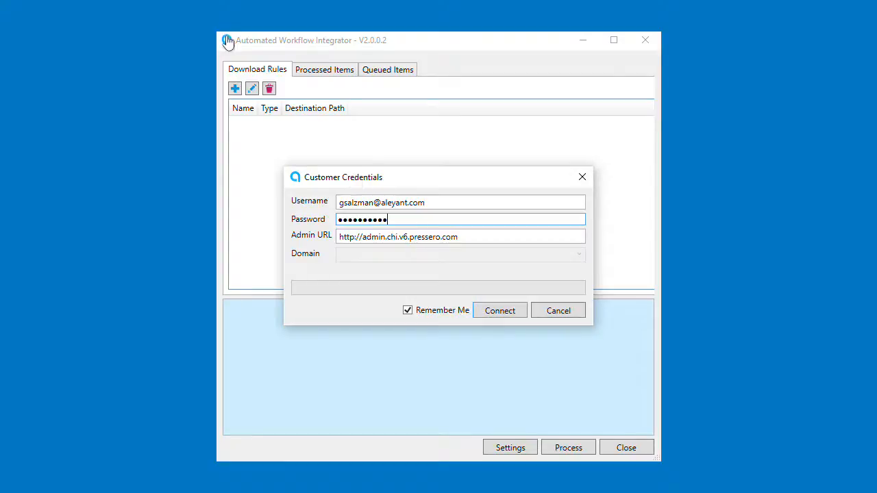
Check the Admin URL value and leave Remember Me checked
click(360, 238)
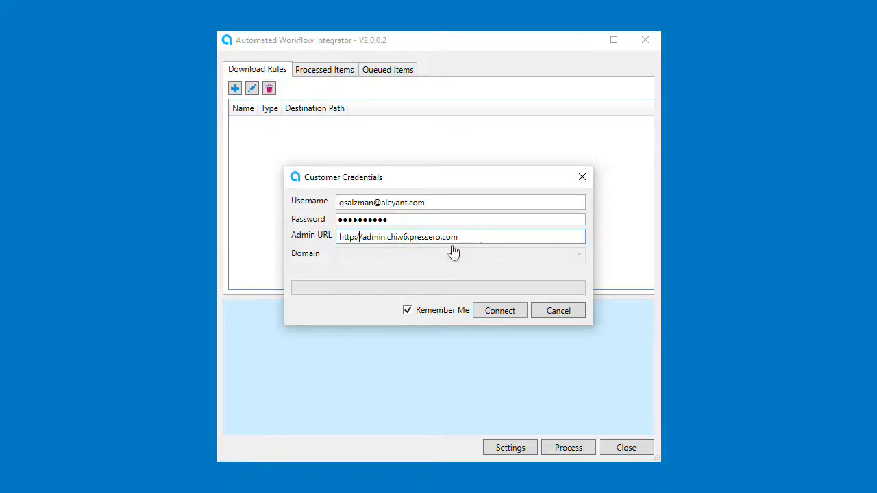
click(492, 238)
click(408, 311)
click(408, 311)
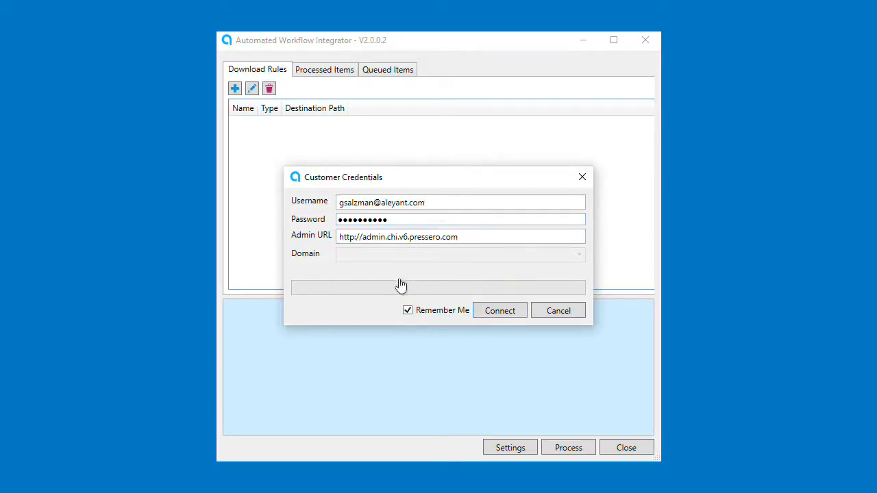
Connect to the Pressero admin site and begin a new download rule
click(511, 315)
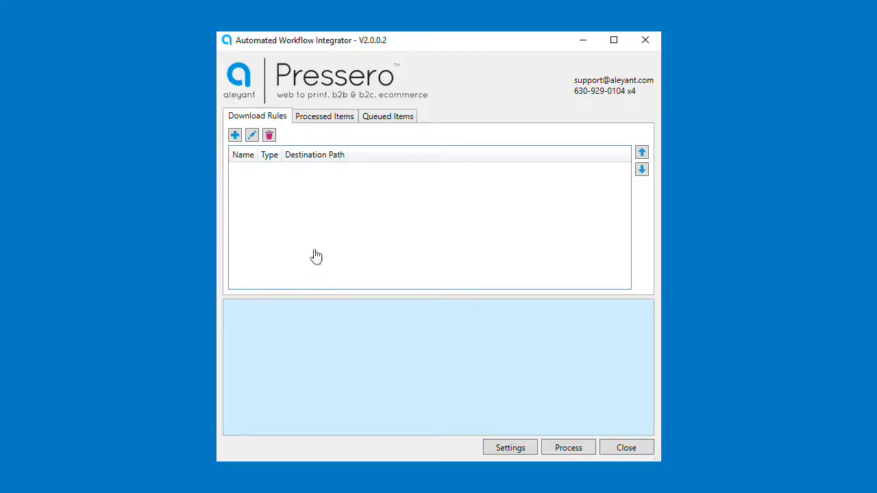
click(235, 136)
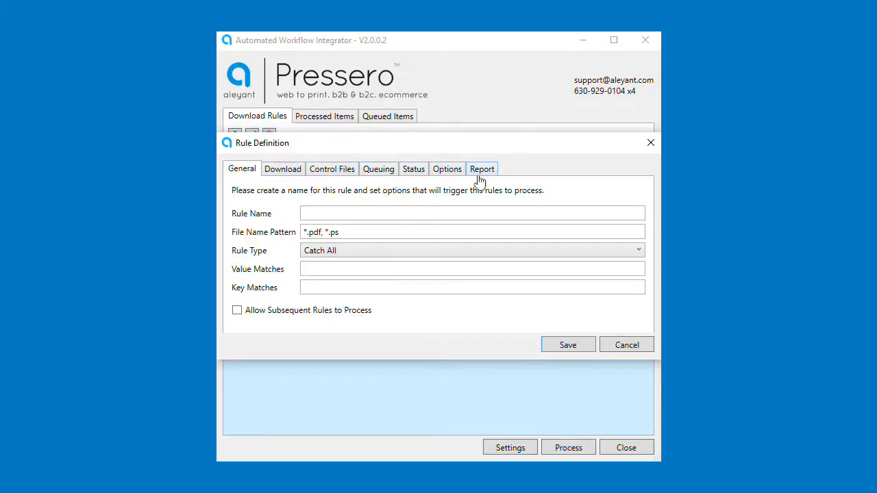
Name the rule 'Download Everything' and keep its rule type as Catch All
click(341, 211)
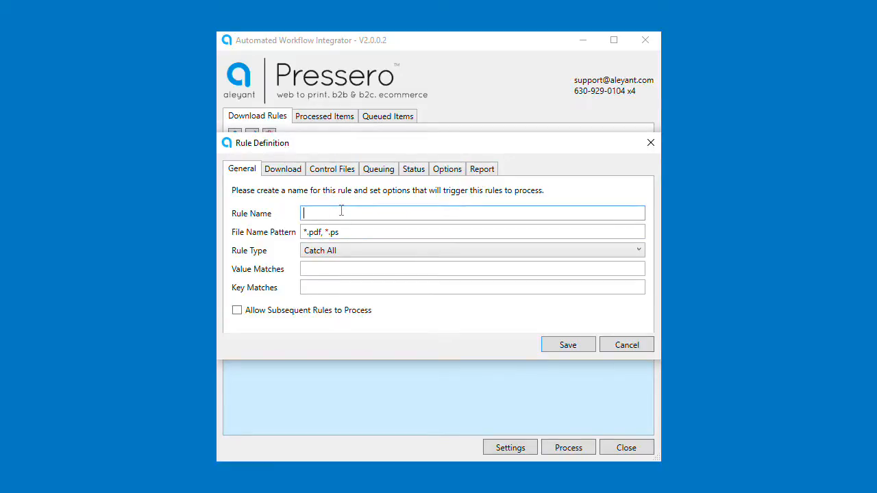
text(Download Everything)
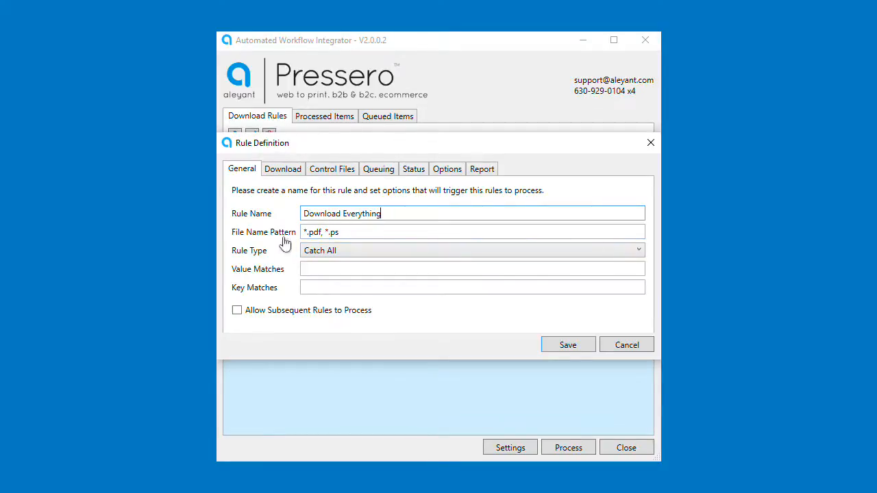
click(362, 231)
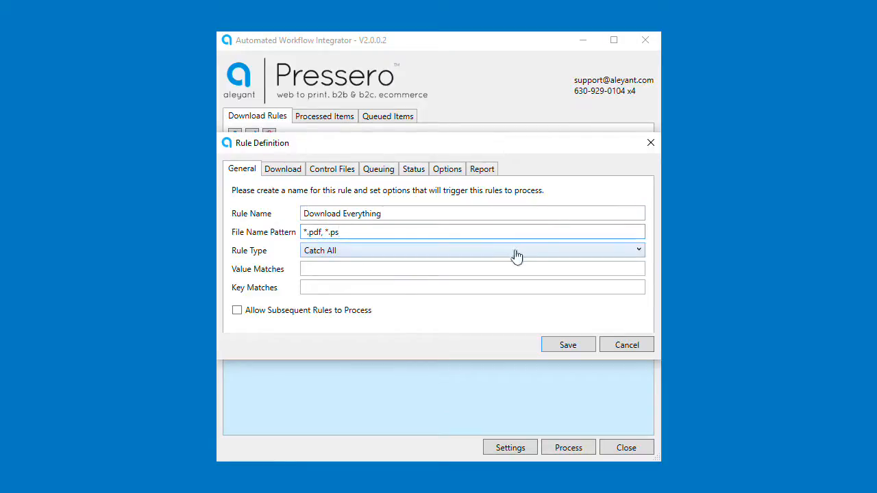
click(638, 251)
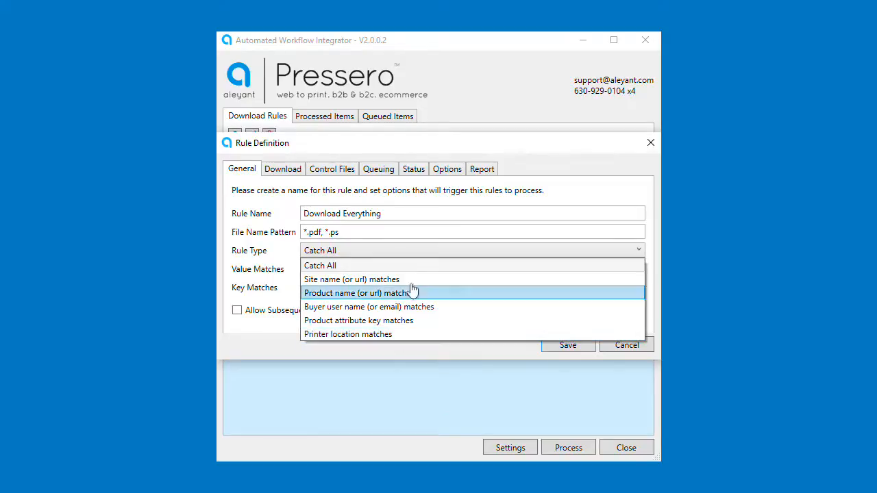
click(420, 252)
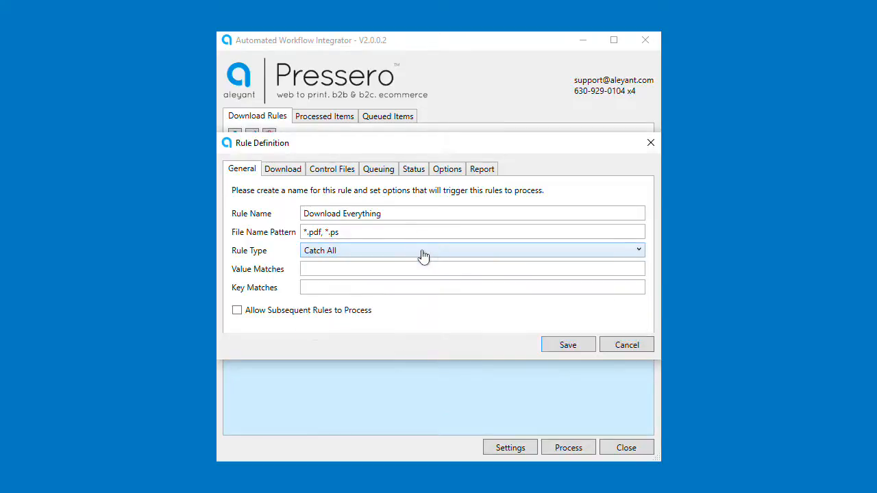
Set the rule's download destination folder to C:\awi\Files
click(281, 173)
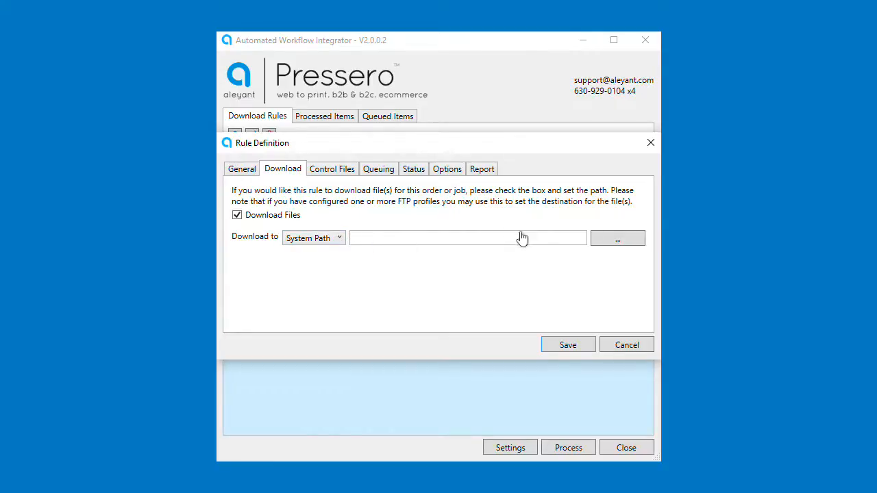
click(619, 245)
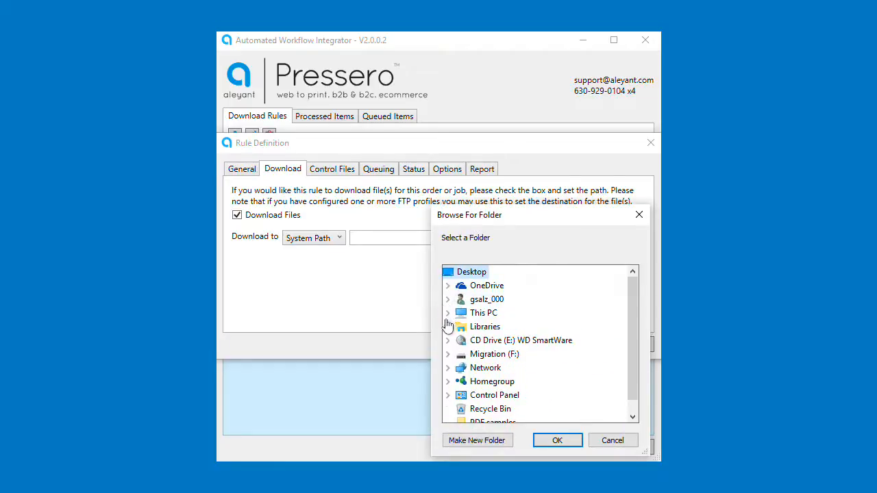
click(448, 313)
double_click(504, 368)
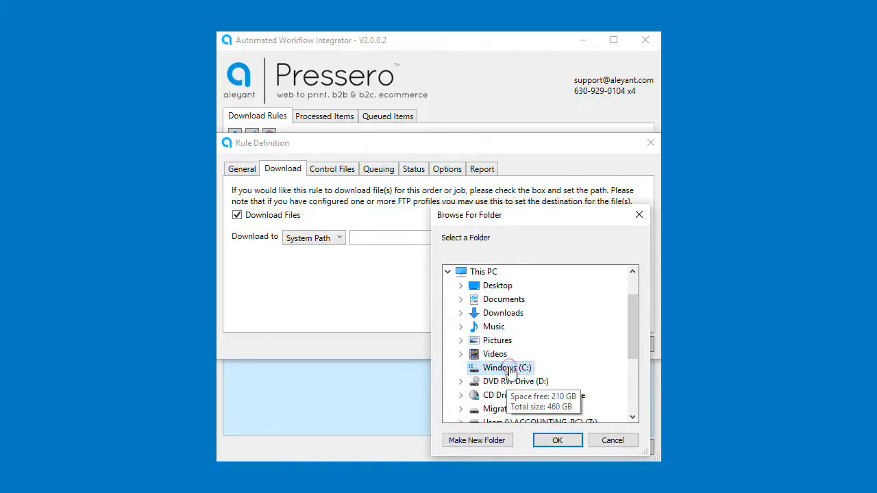
double_click(502, 299)
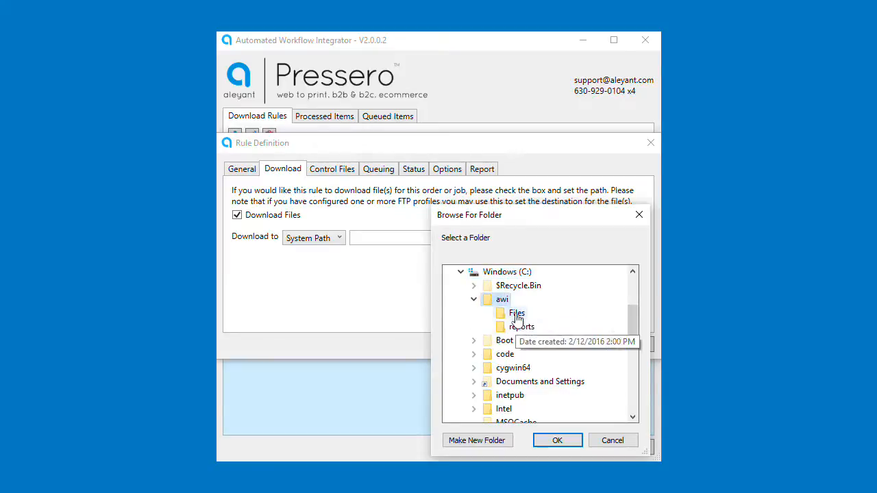
click(516, 313)
click(561, 440)
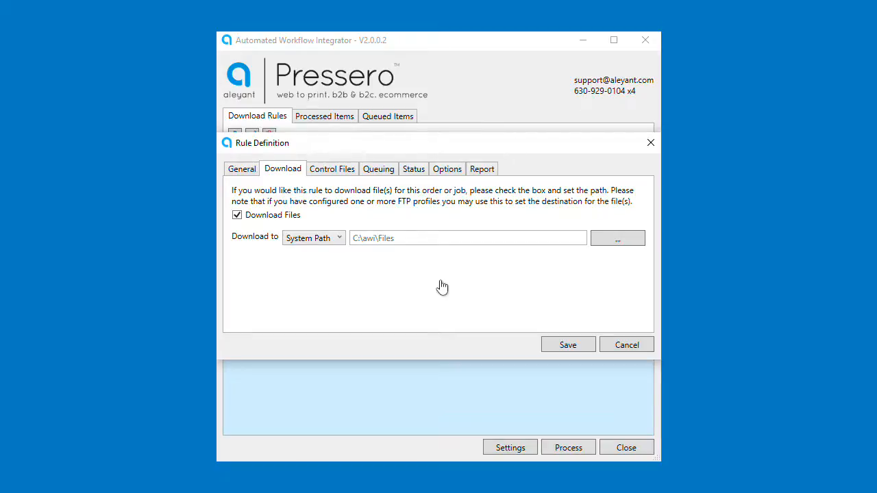
click(328, 170)
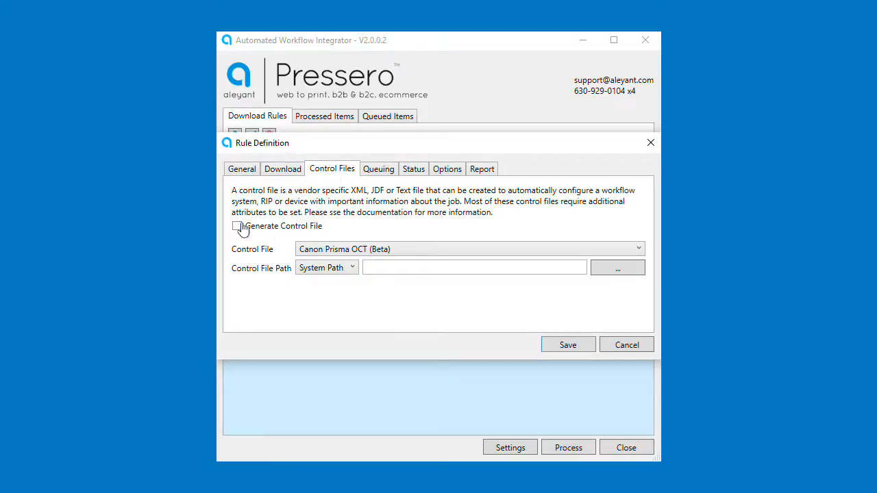
Choose HP JDF as the rule's control file type
click(364, 251)
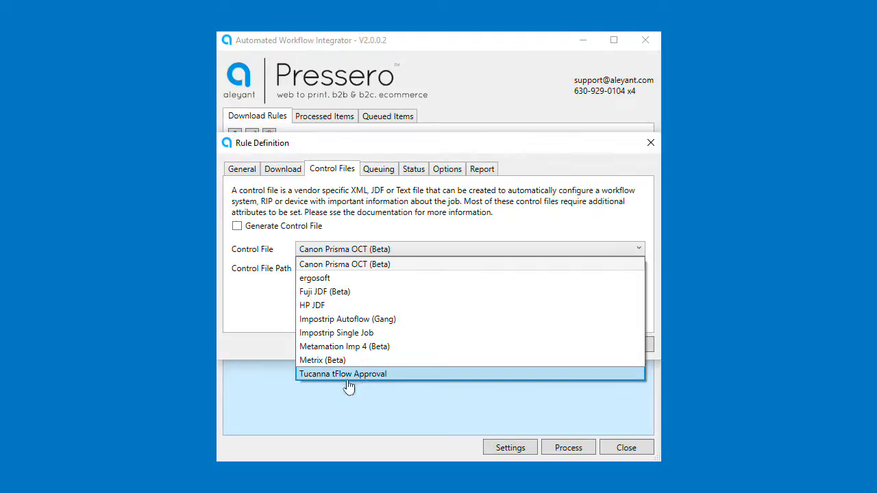
click(323, 306)
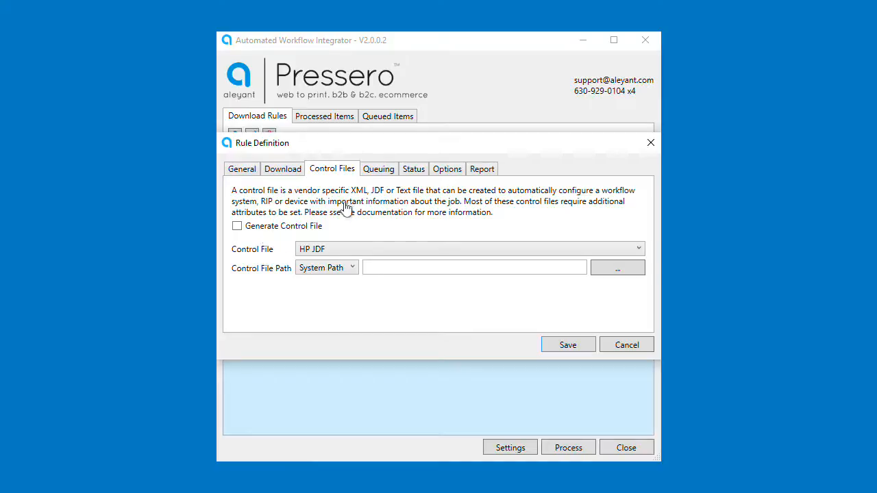
click(381, 176)
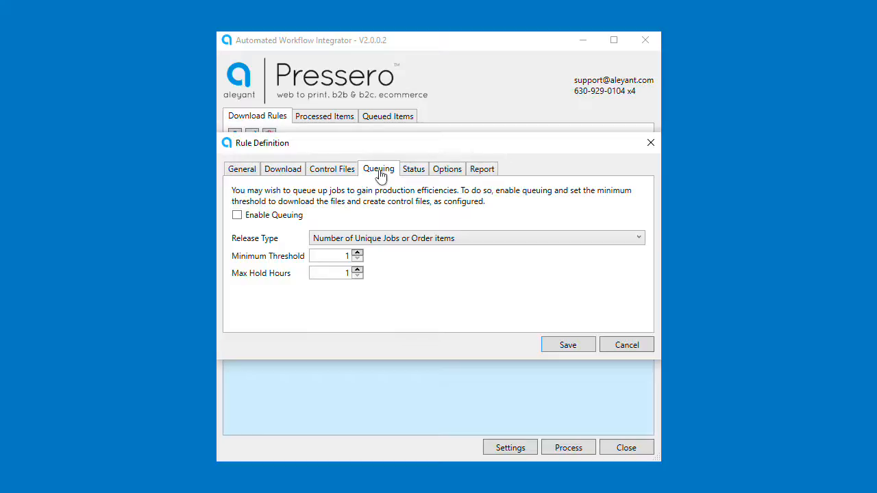
Enable queuing by unique jobs with minimum threshold 0 and max hold hours 48
click(237, 217)
click(635, 244)
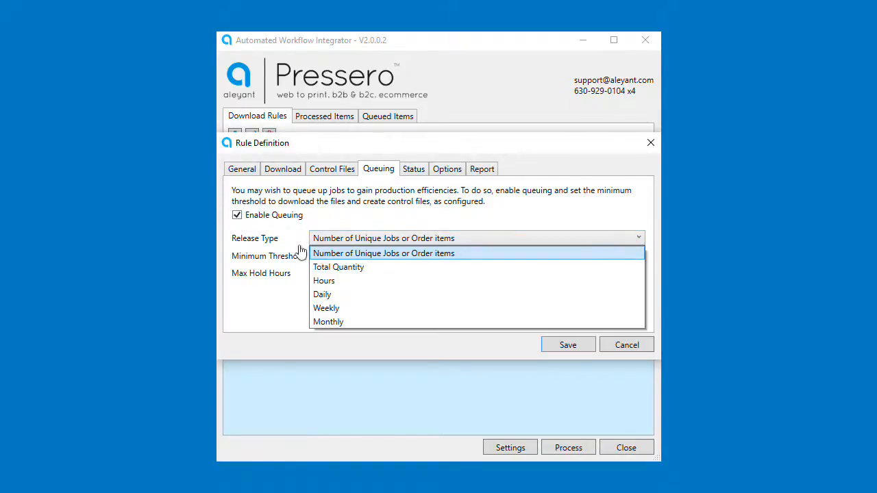
click(369, 253)
click(330, 256)
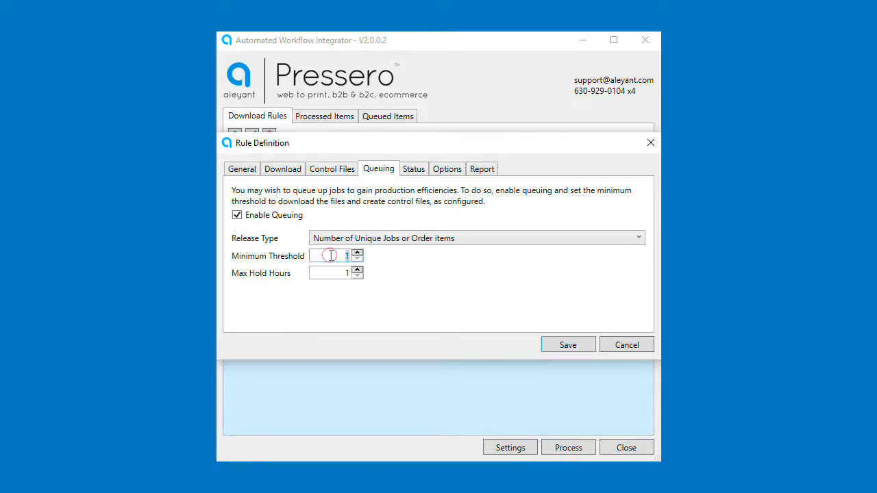
text(0)
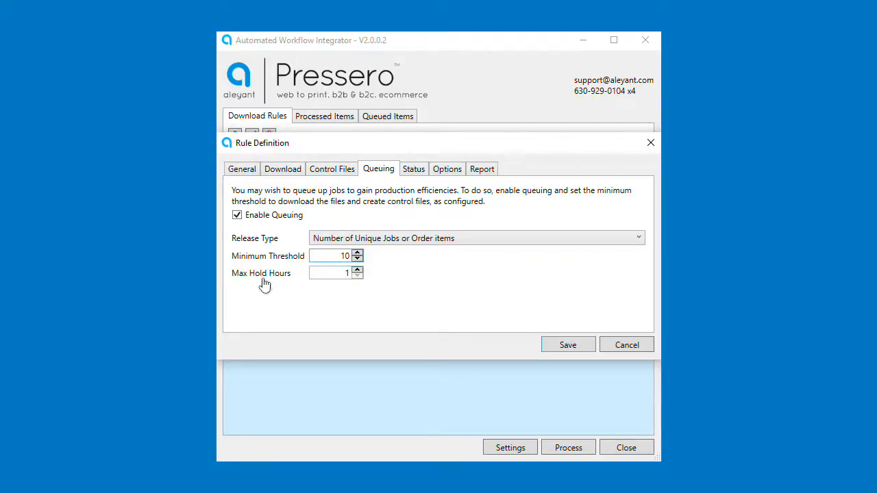
key(Tab)
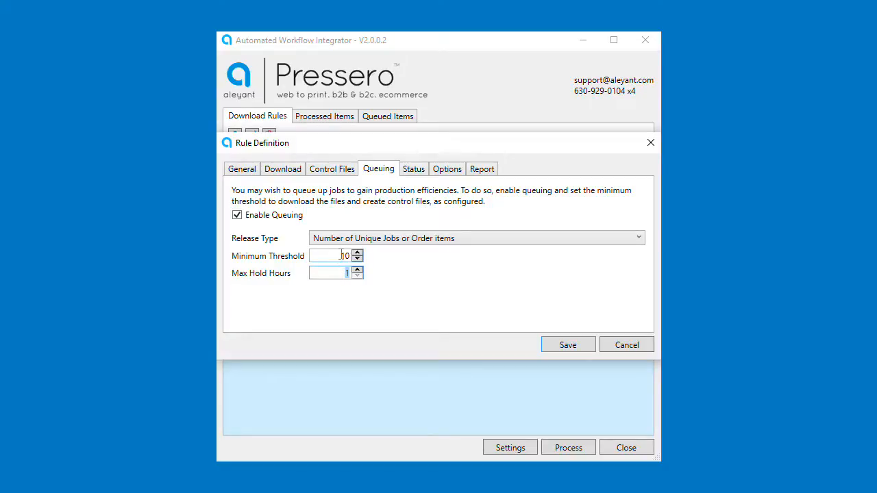
text(48)
Switch the release type to Total Quantity with a minimum threshold of 75
click(415, 246)
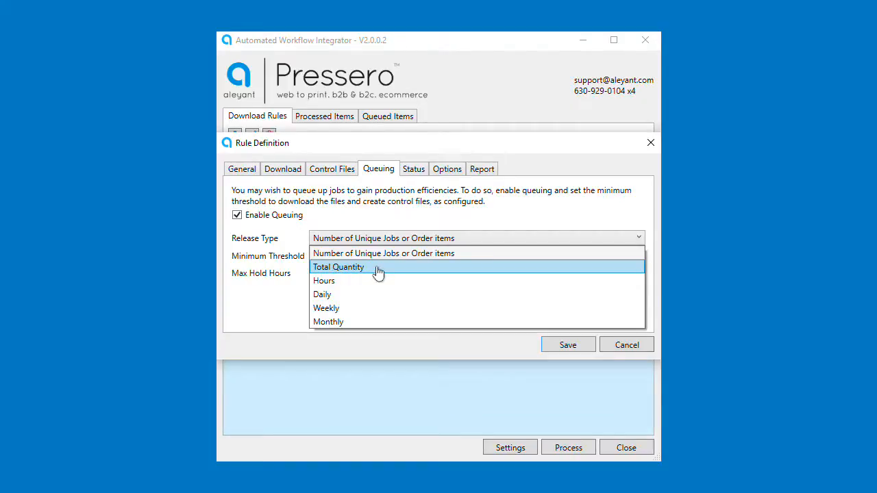
click(378, 272)
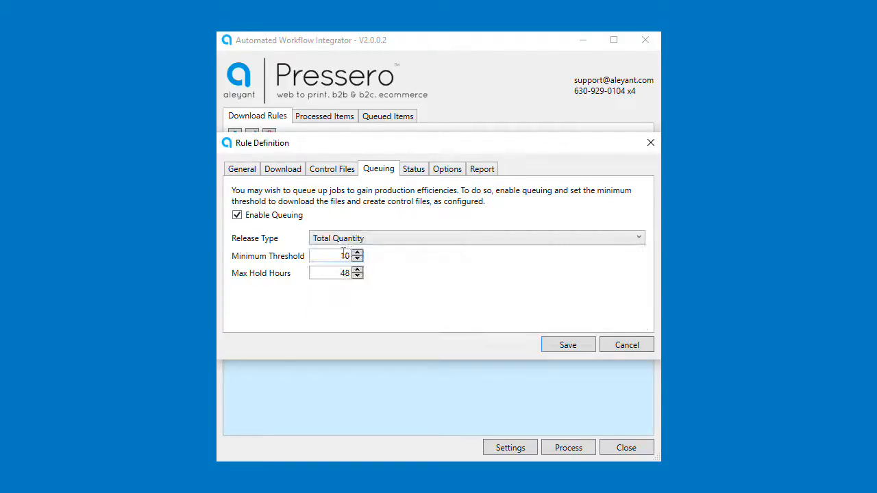
double_click(344, 255)
text(75)
Set a Daily release at 2:00 AM, then disable queuing
click(417, 247)
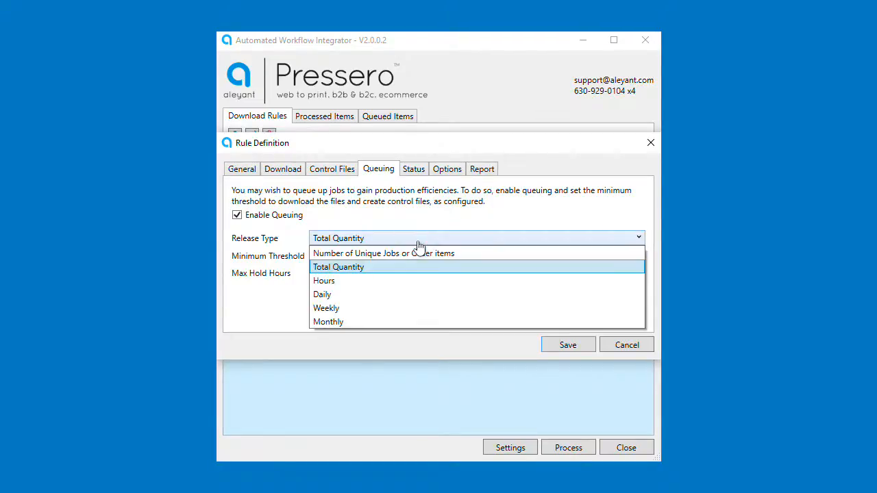
click(348, 300)
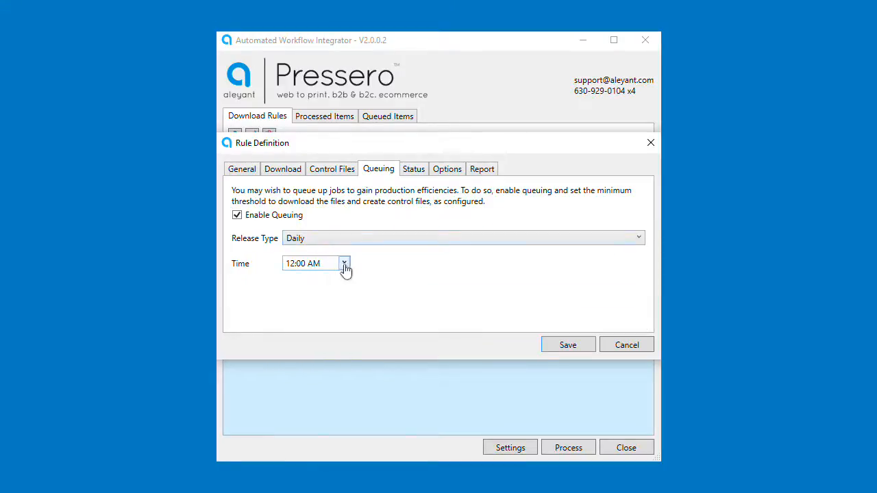
click(344, 265)
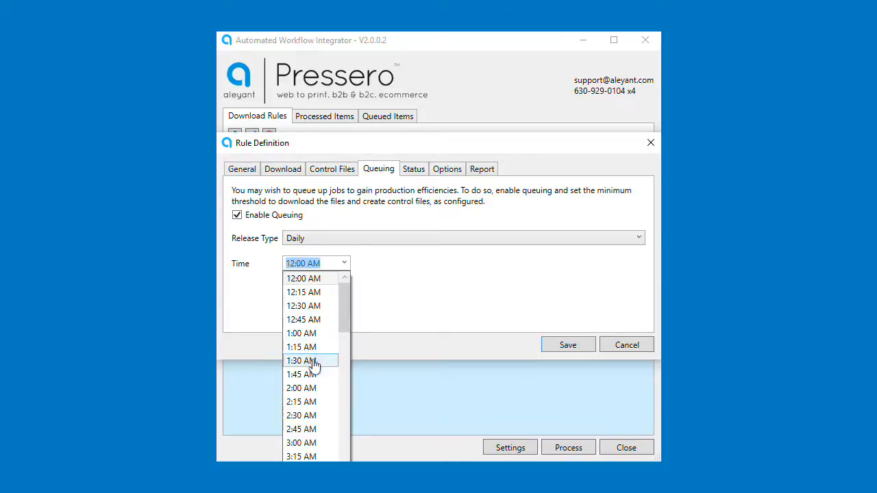
click(311, 390)
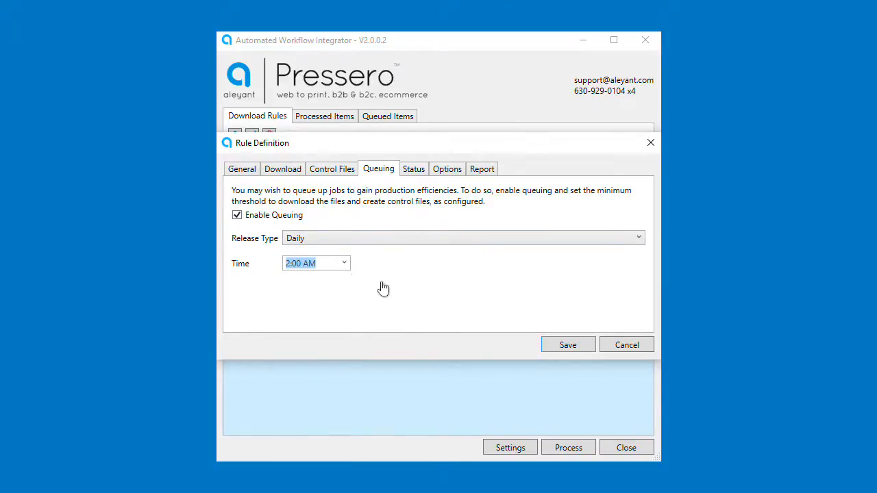
click(237, 217)
Enable status change to Press (General Workflow Stage Meaning) after download
click(414, 169)
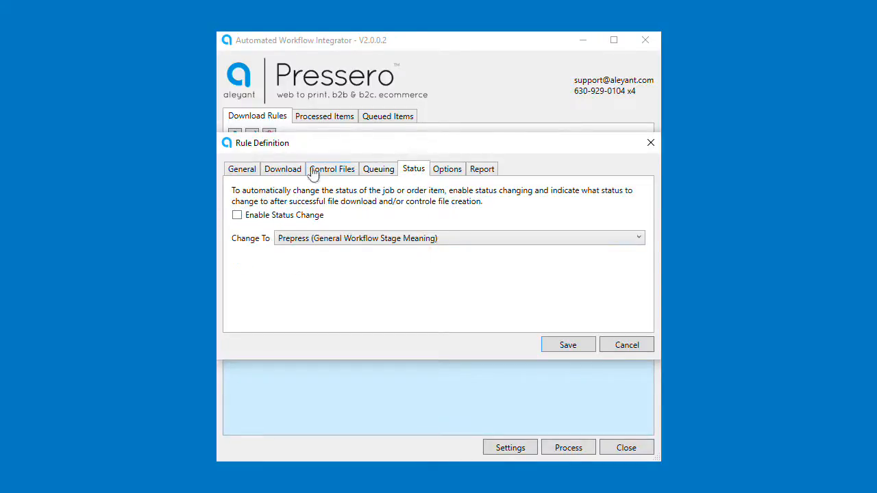
click(237, 216)
click(365, 244)
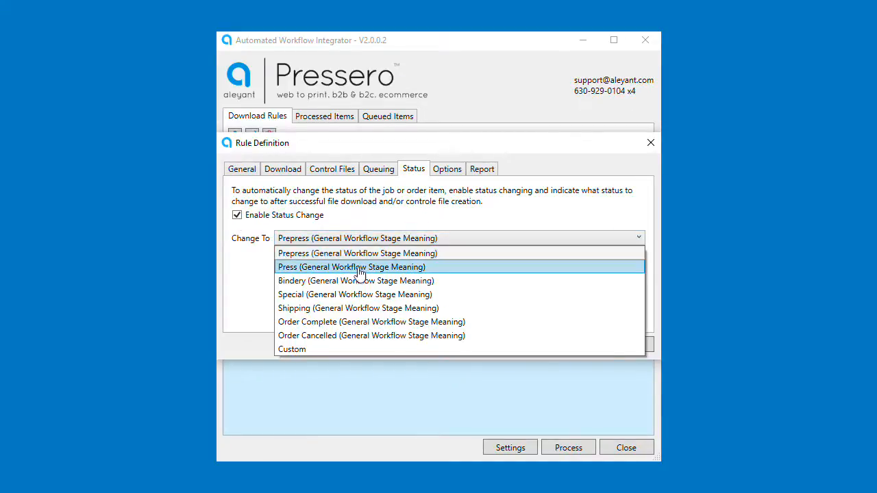
click(360, 269)
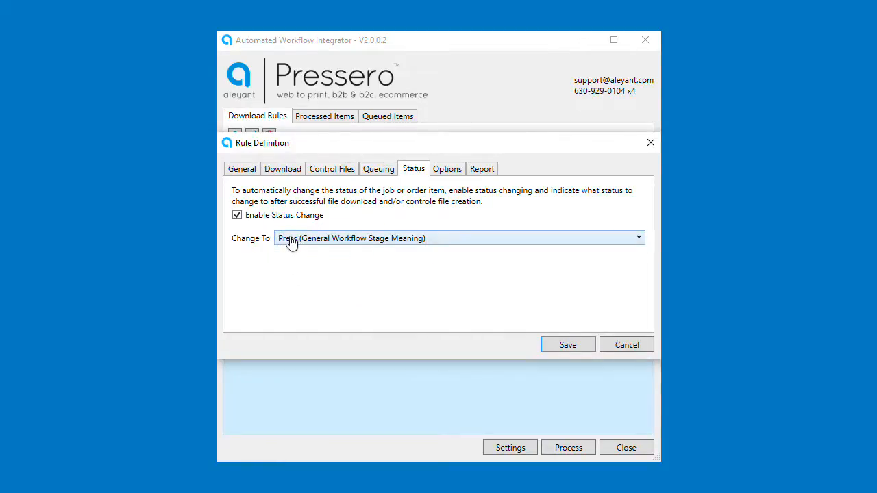
click(352, 217)
click(237, 217)
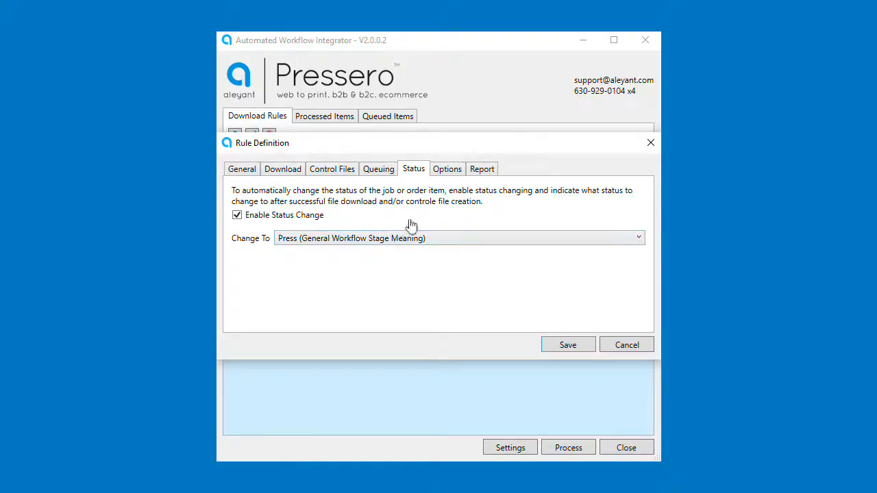
Review the file and folder handling checkboxes, then view the Report settings
click(447, 170)
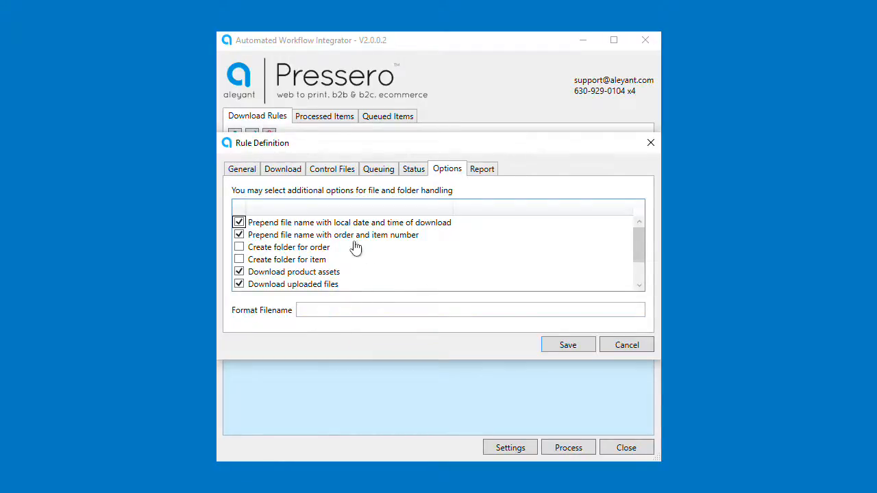
click(483, 171)
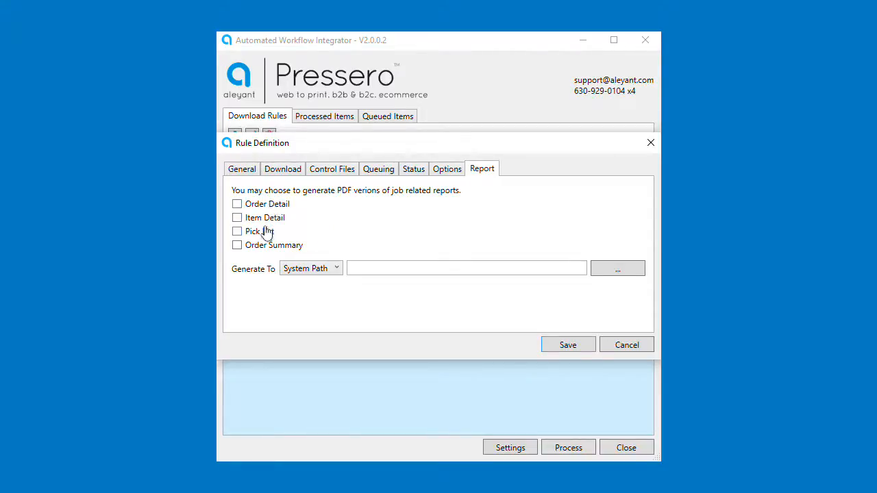
Generate Order Detail and Pick List reports into C:\awi\reports and save the rule
click(236, 204)
click(237, 232)
click(607, 270)
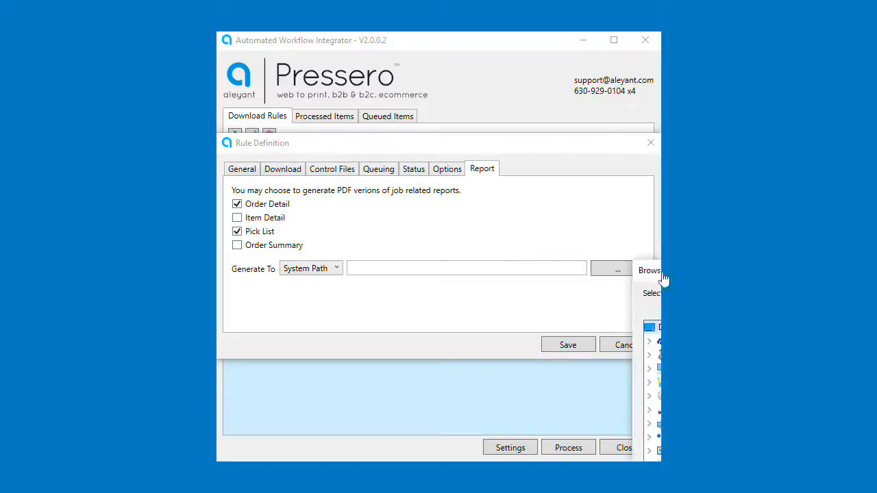
click(483, 327)
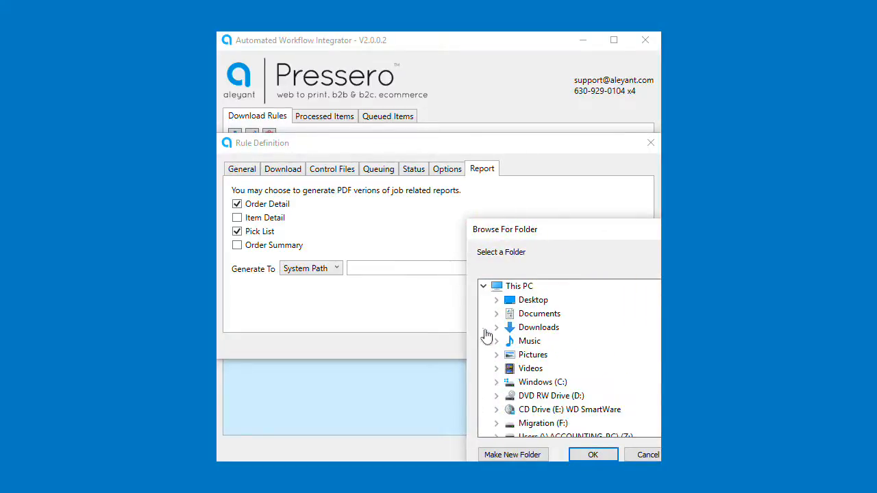
click(496, 383)
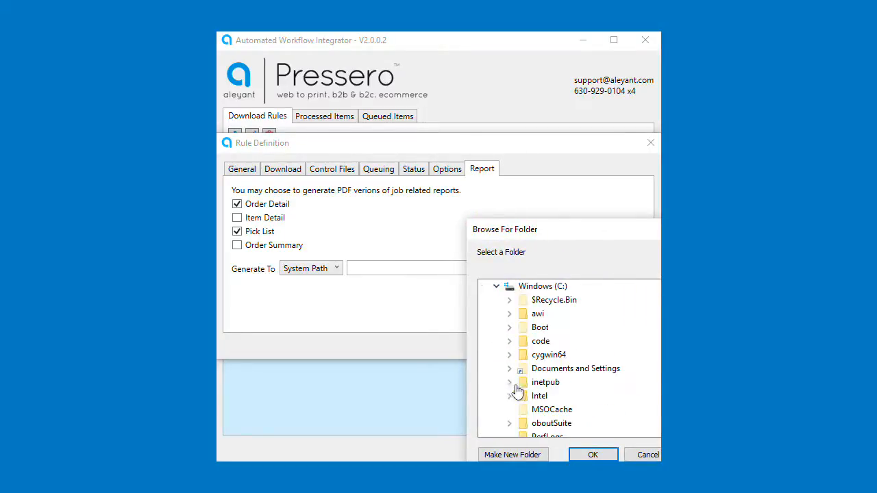
click(509, 314)
click(567, 347)
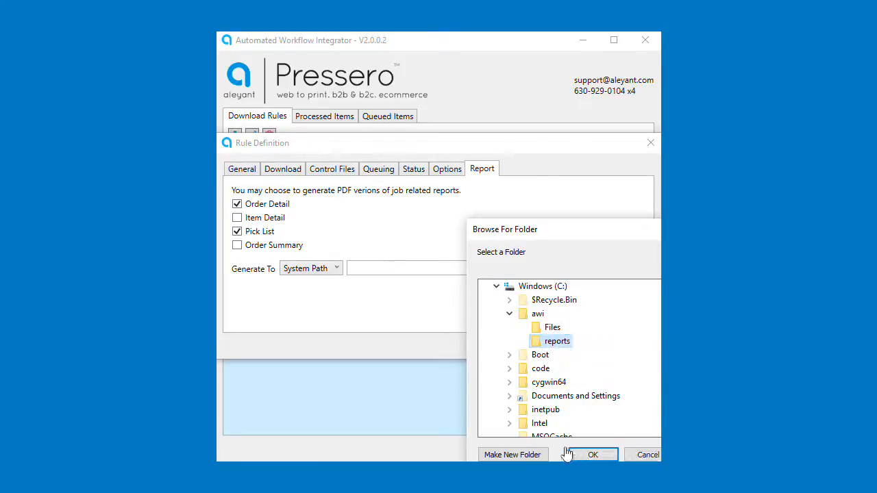
click(607, 455)
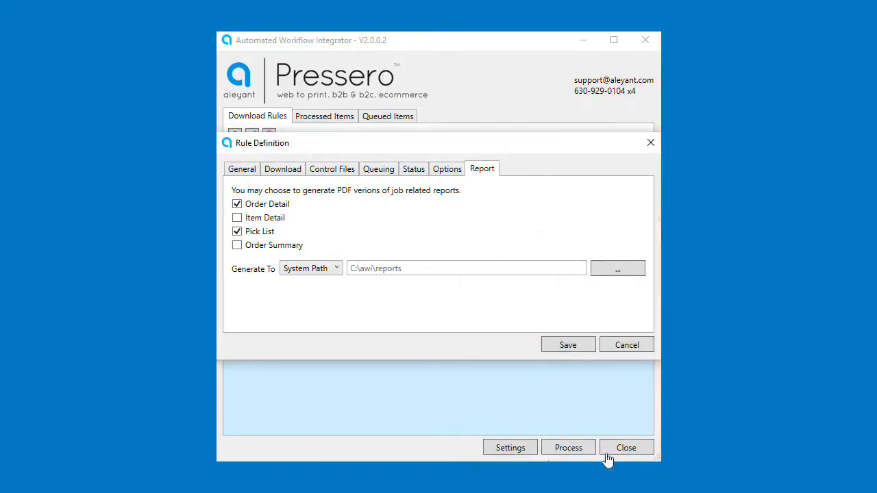
click(575, 348)
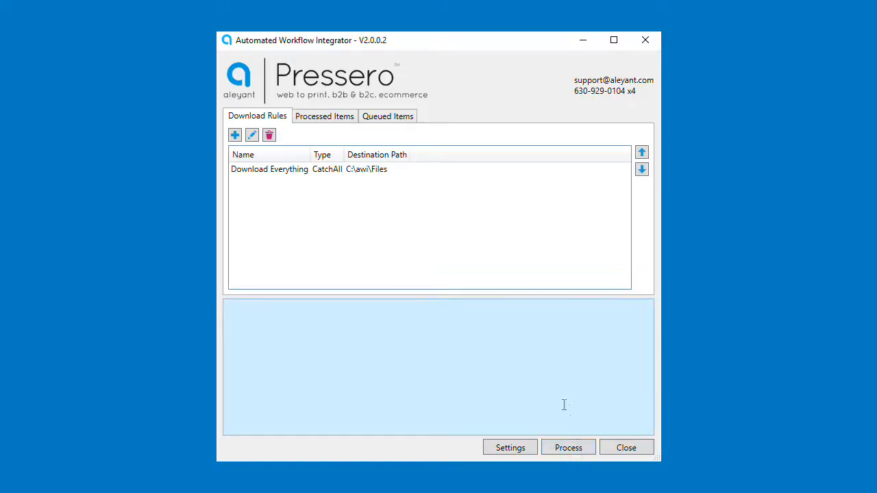
Process the rule once and list the four processed items from orders 729 and 730
click(571, 450)
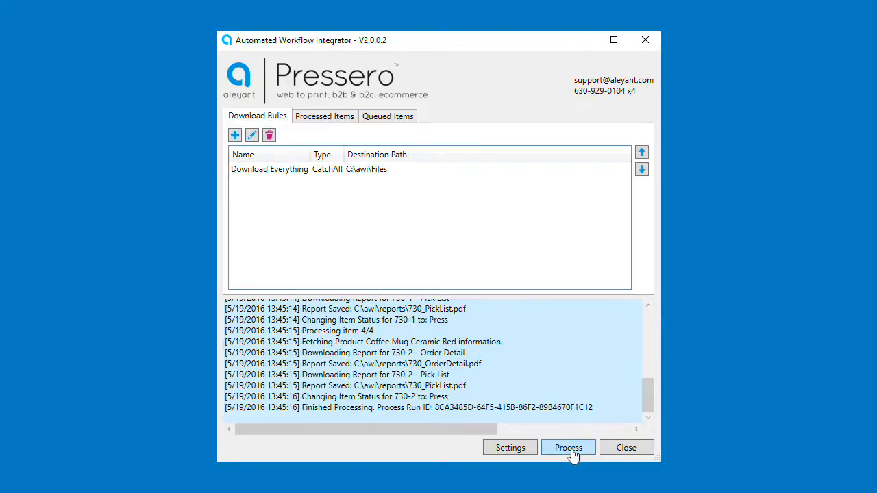
click(336, 121)
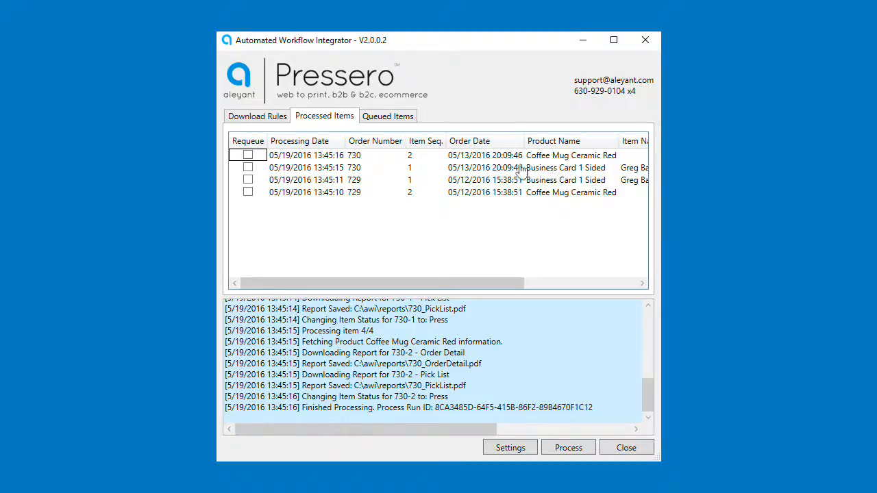
Mark the more recent Business Card 1 Sided item (730-1) for requeuing
click(468, 172)
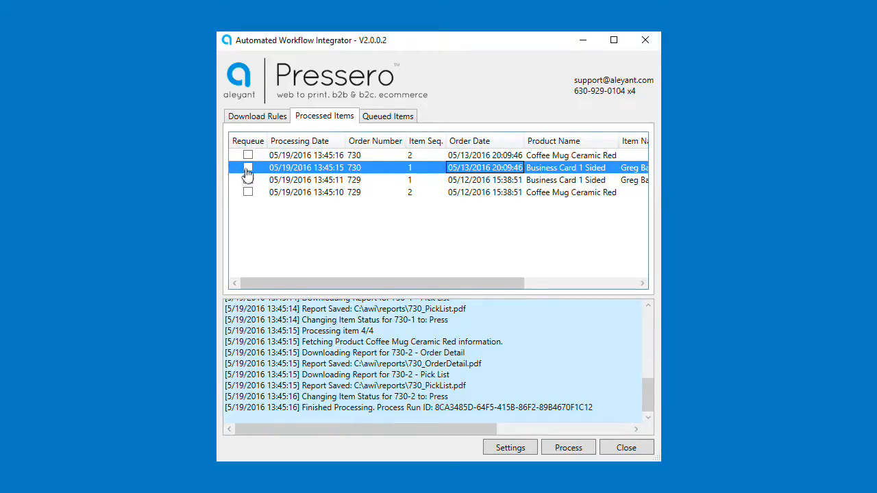
click(248, 174)
click(248, 168)
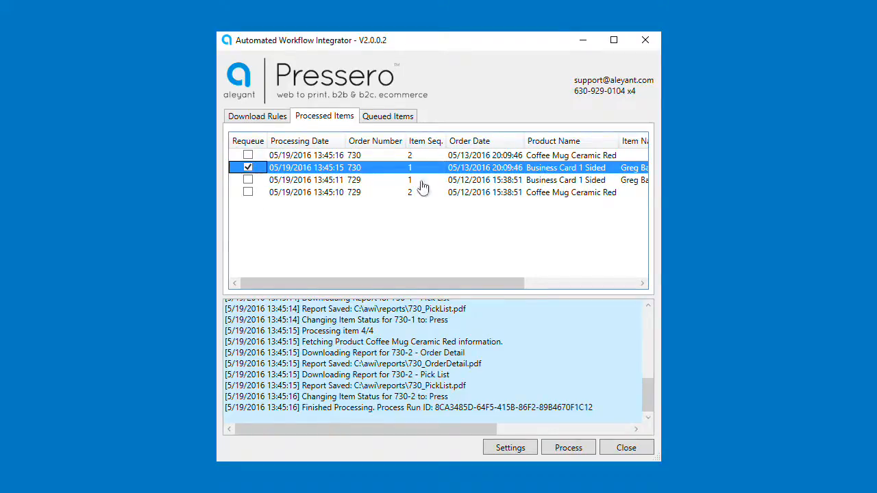
Reprocess item 730-1 and confirm the Queued Items list is empty
click(570, 453)
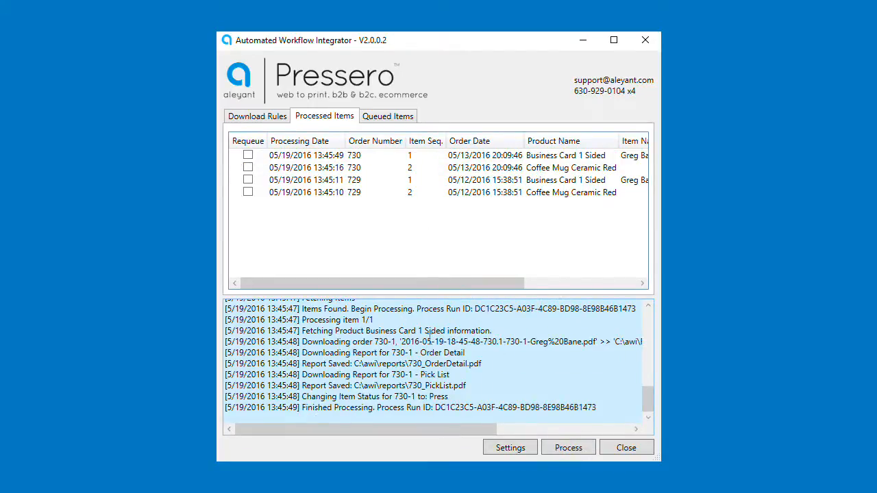
click(385, 118)
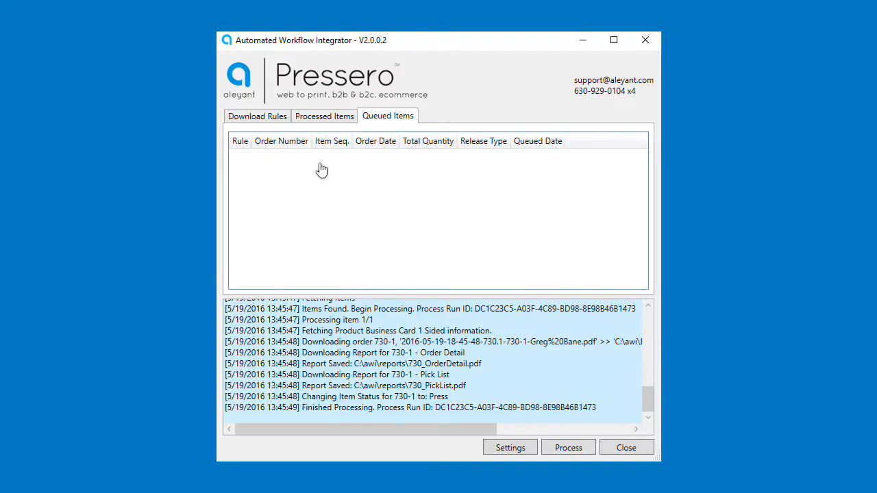
click(332, 118)
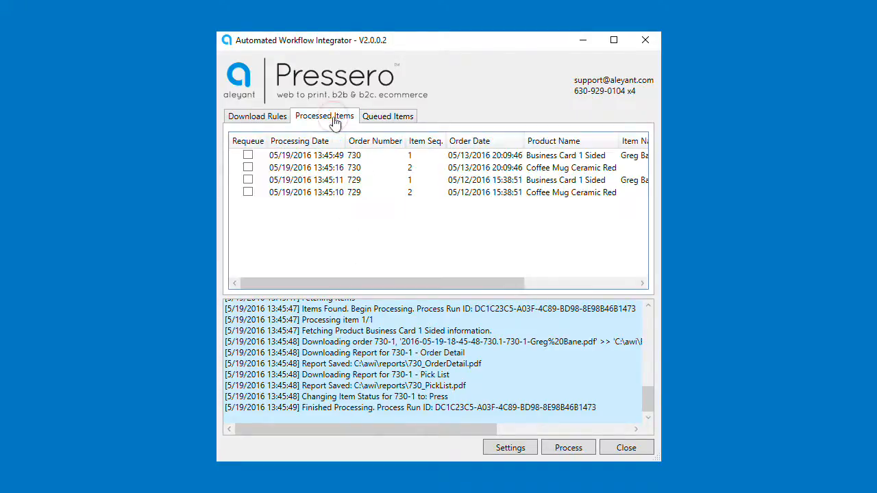